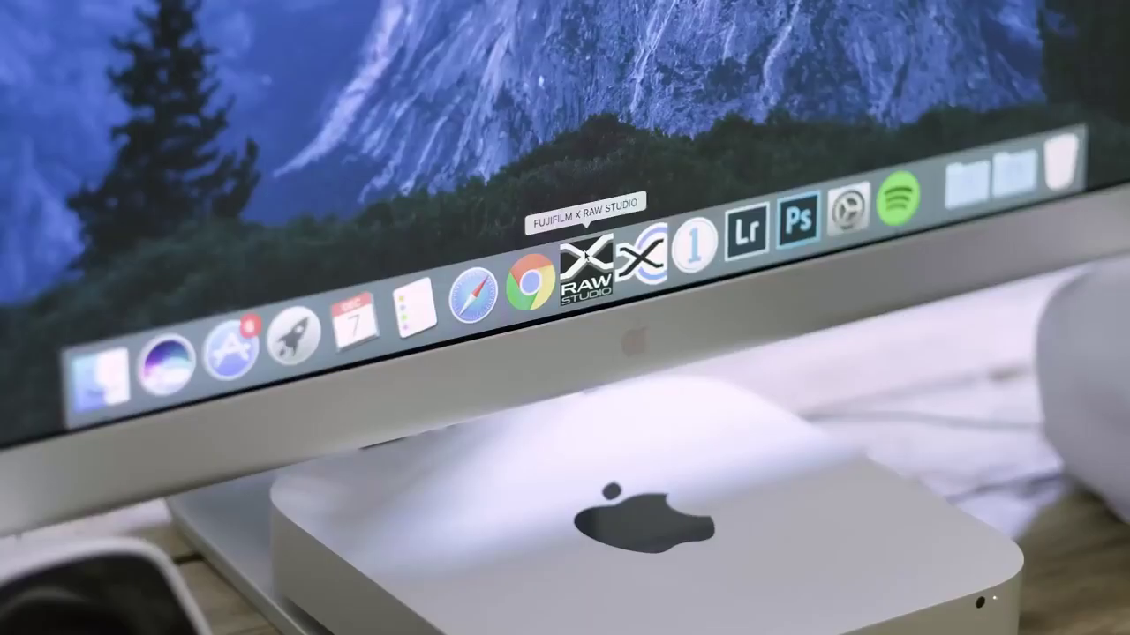
Launch FUJIFILM X RAW STUDIO from the Dock
click(585, 255)
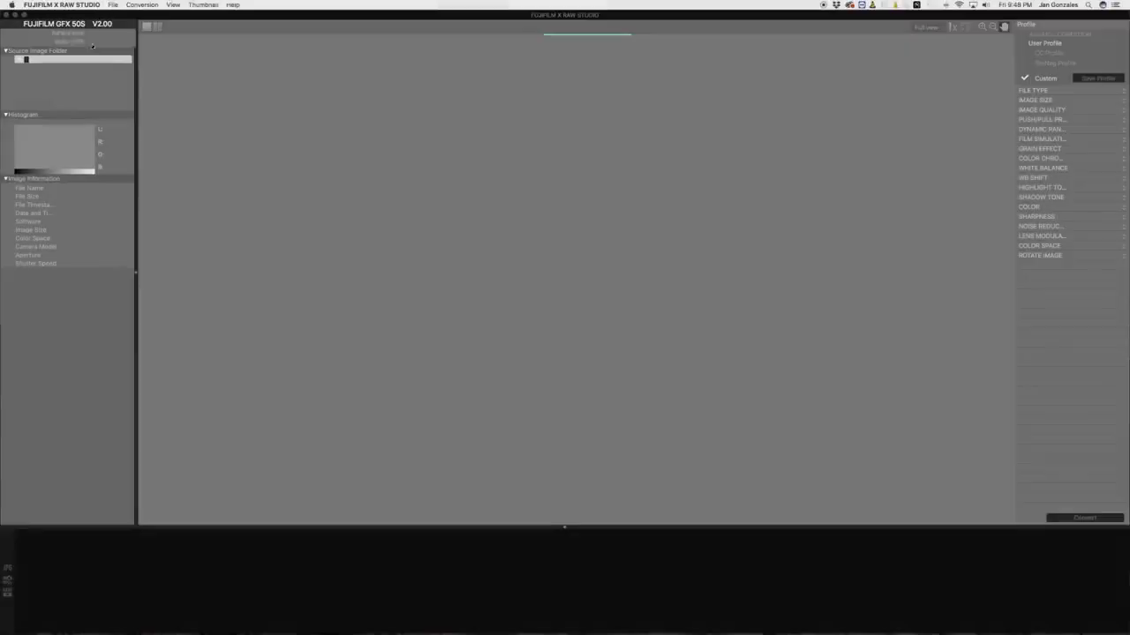
Load the Desktop > XRawDemo folder and preview the pink tea-party shot from the filmstrip
click(19, 55)
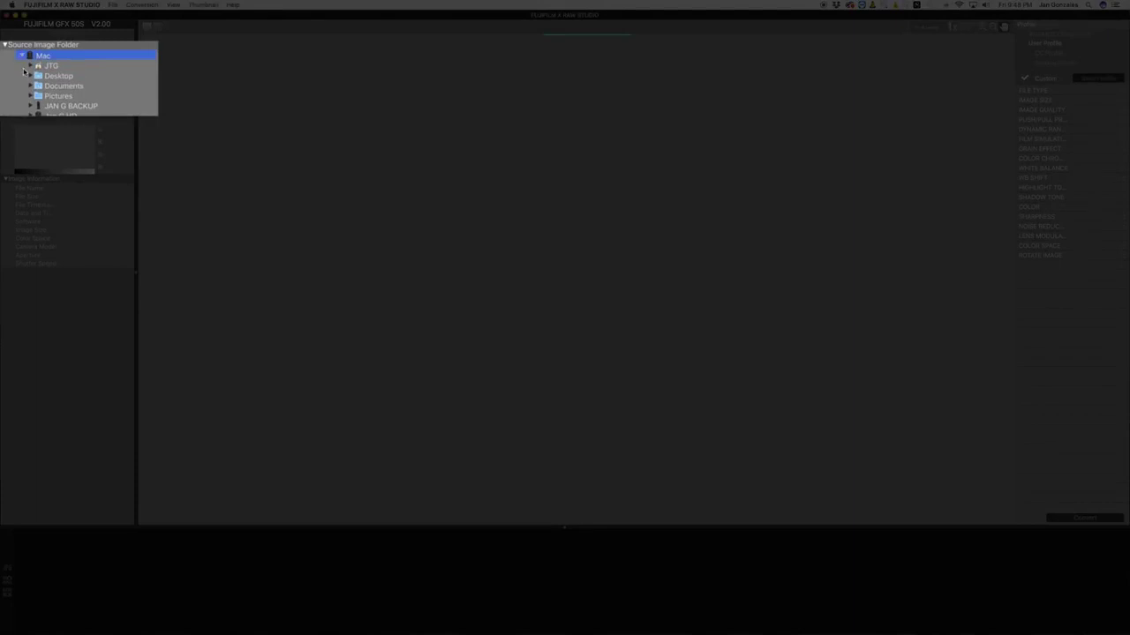
click(57, 97)
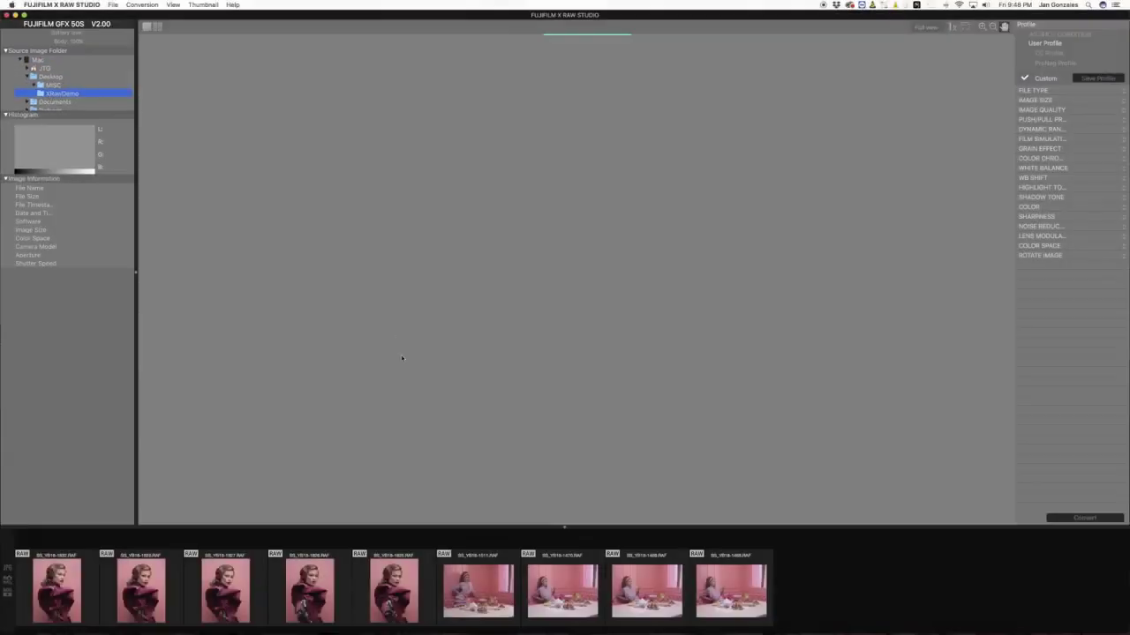
click(479, 577)
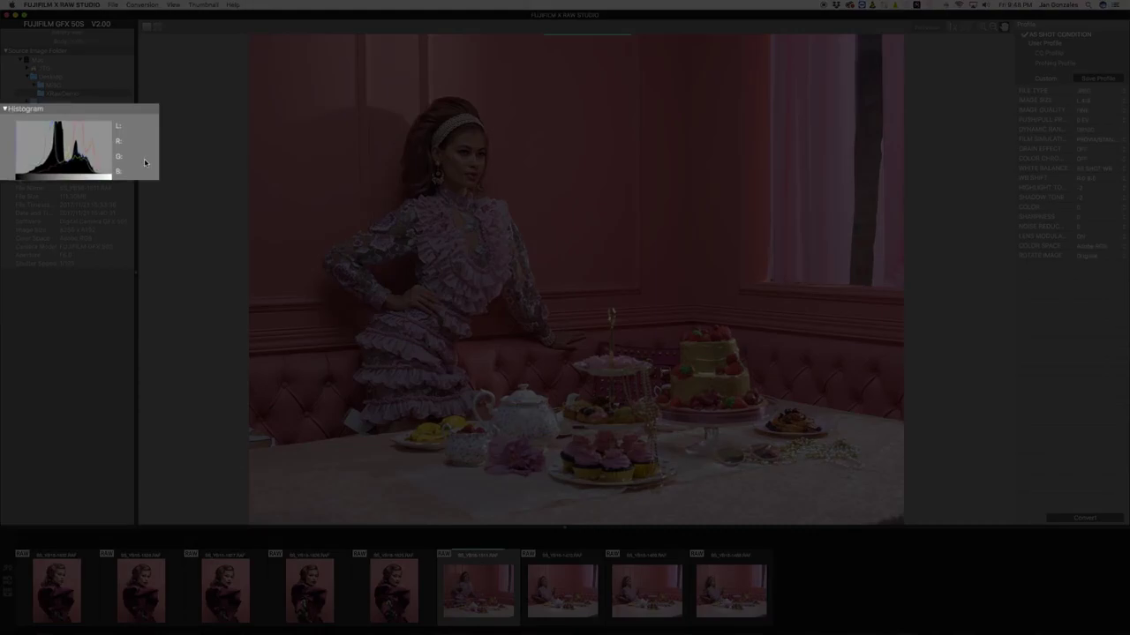
scroll(132, 205, down, 3)
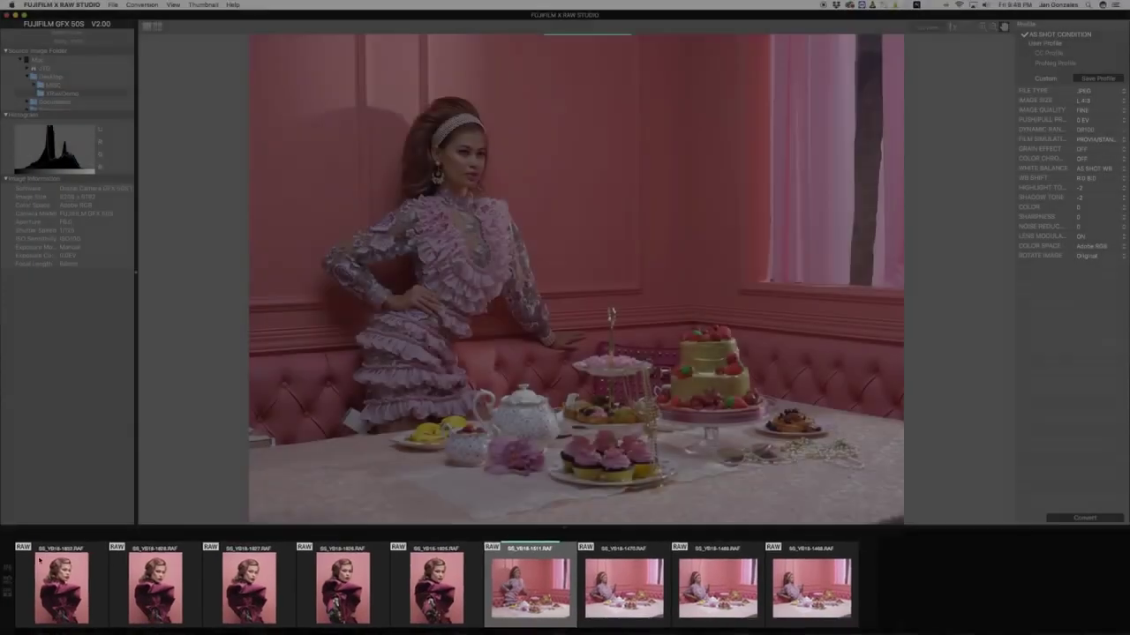
mouse_move(27, 473)
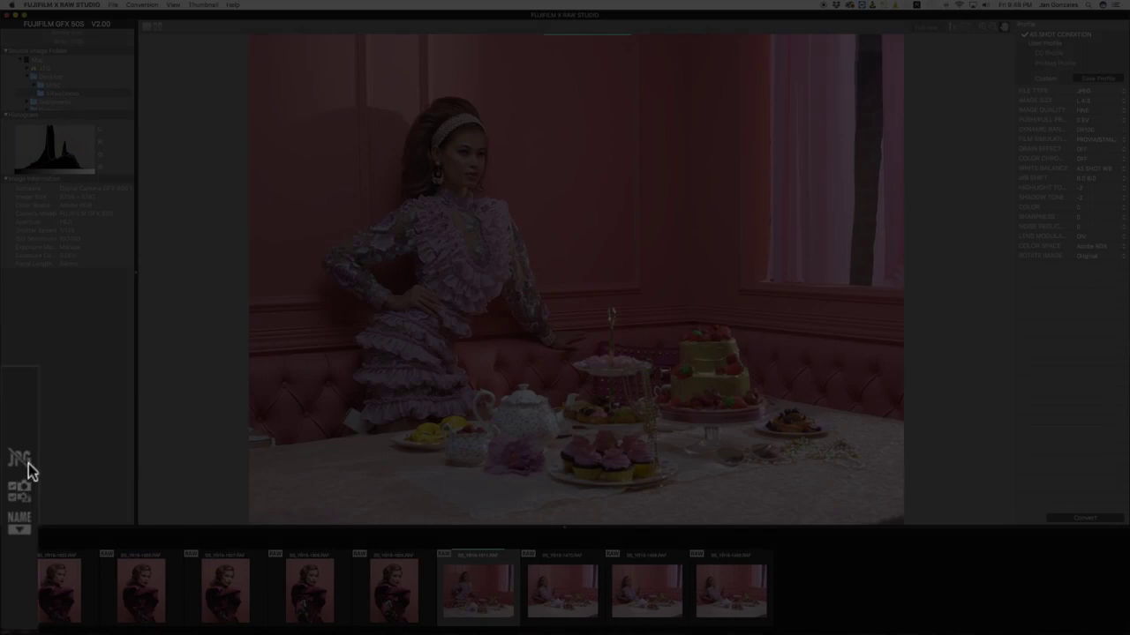
click(24, 499)
click(18, 530)
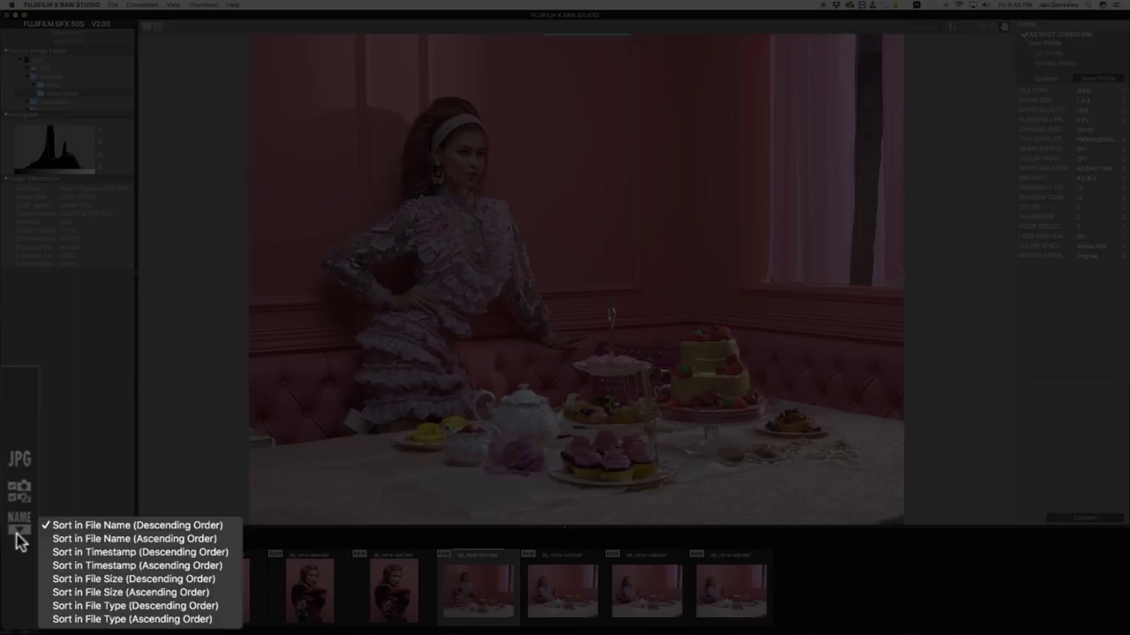
click(19, 540)
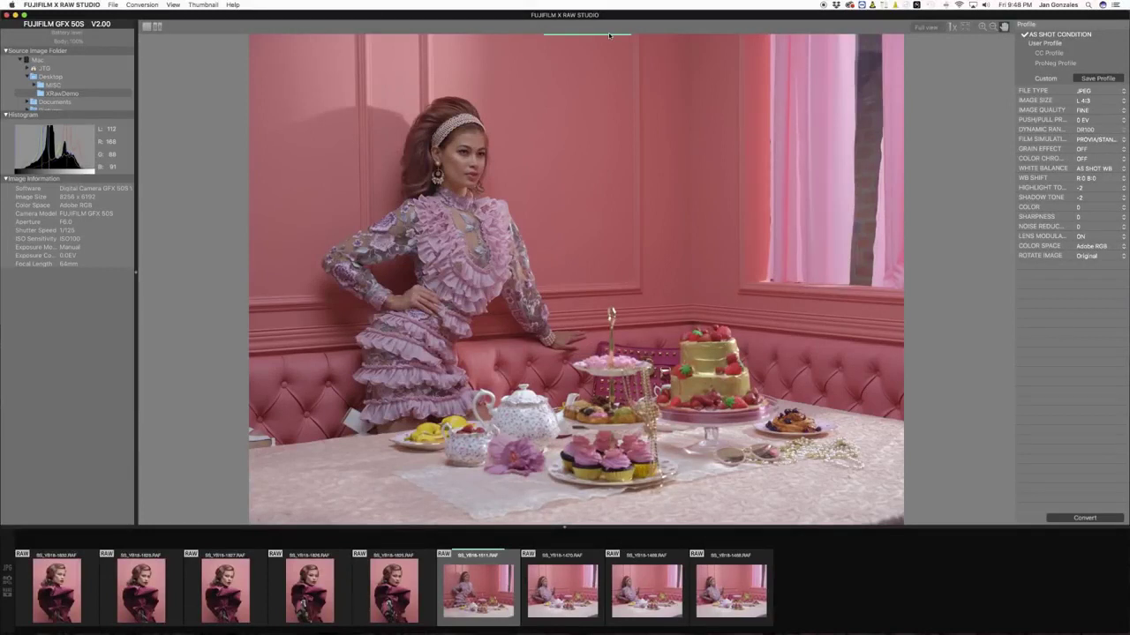
click(140, 30)
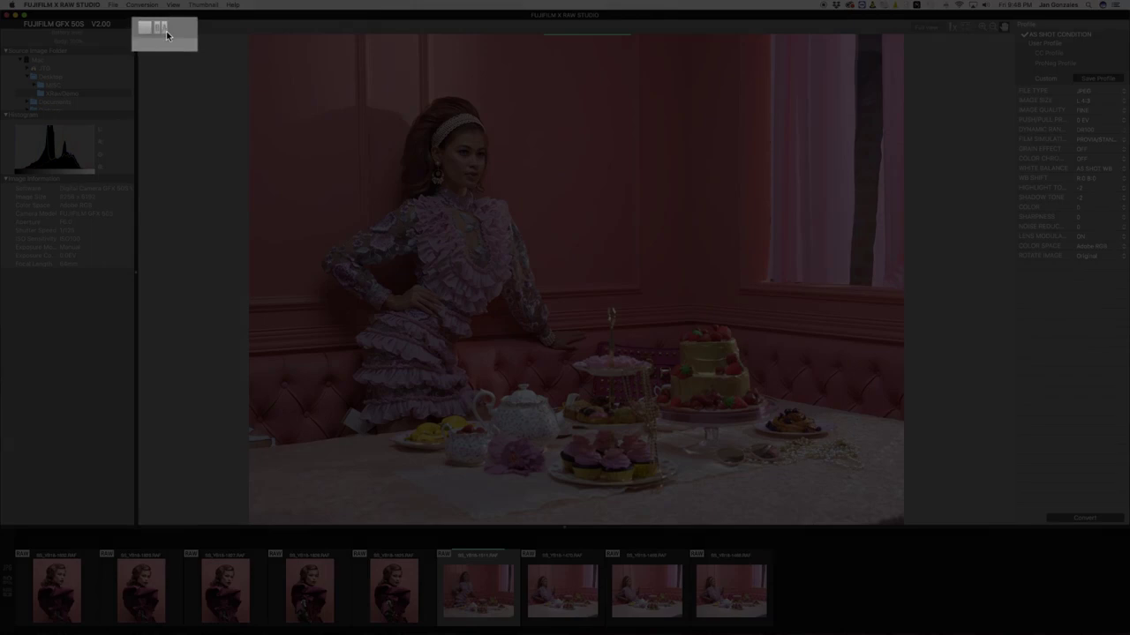
click(166, 31)
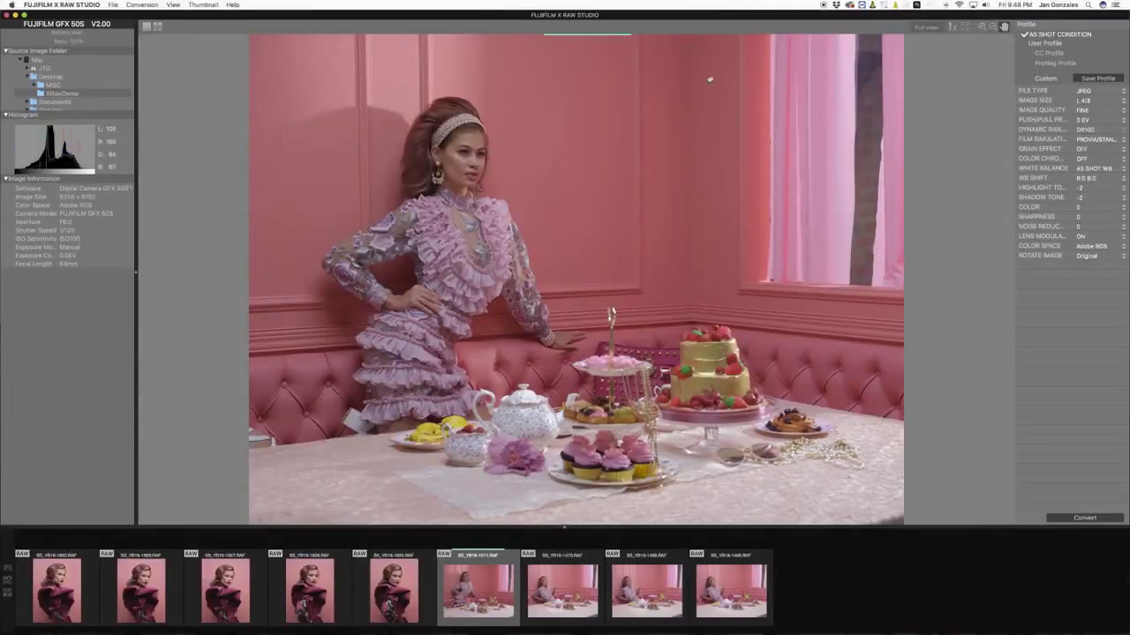
click(913, 31)
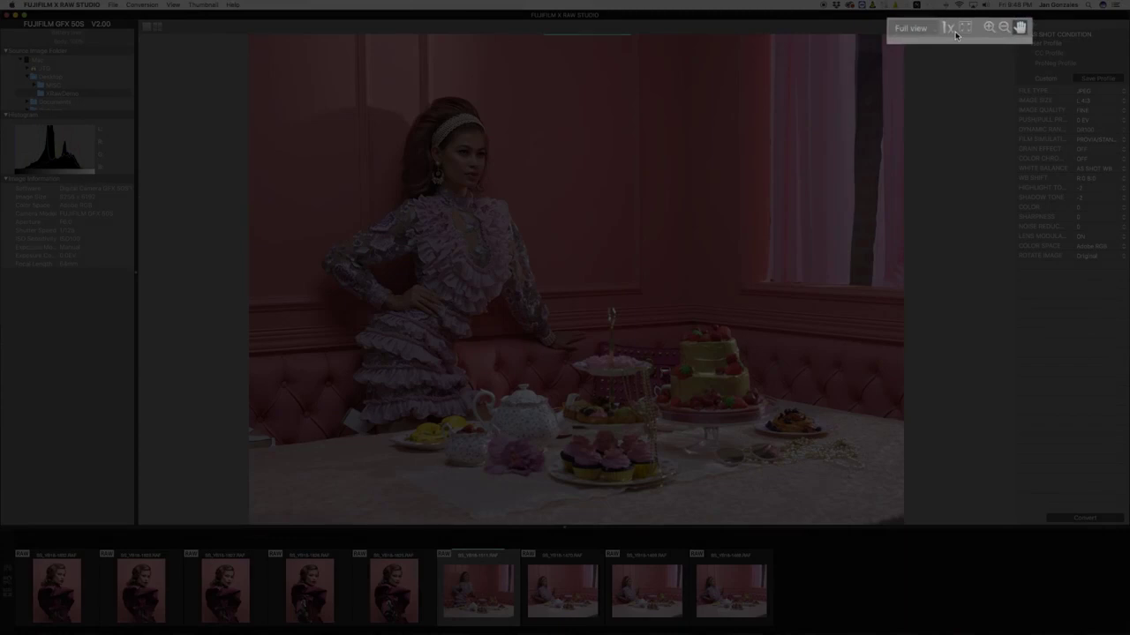
click(1020, 28)
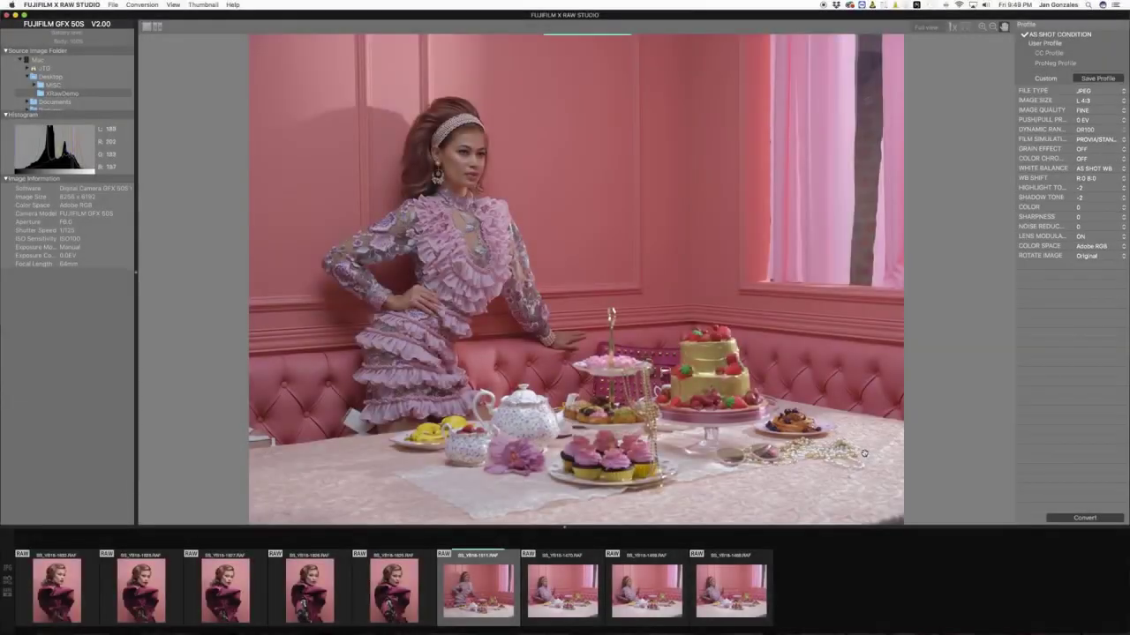
Push exposure by +1/3 EV and set the film simulation to Classic Chrome
click(1100, 124)
click(1098, 115)
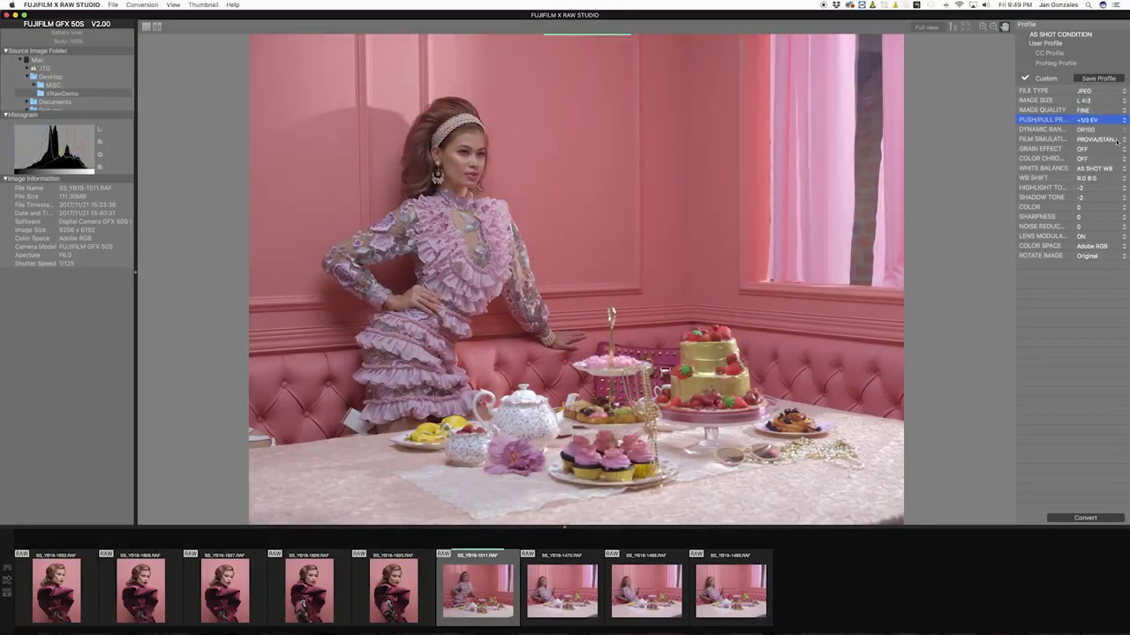
click(1116, 141)
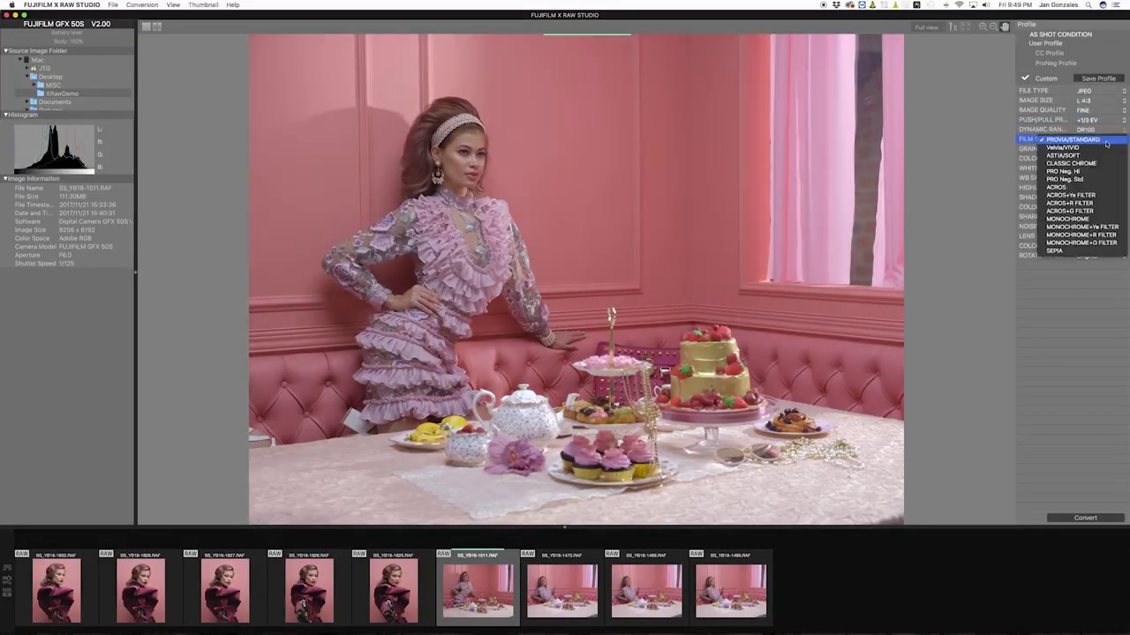
click(1078, 180)
click(1097, 139)
click(1092, 130)
Set Shadow Tone to -1 and Highlight Tone to -1
click(1083, 197)
click(1084, 182)
click(1084, 196)
click(1082, 206)
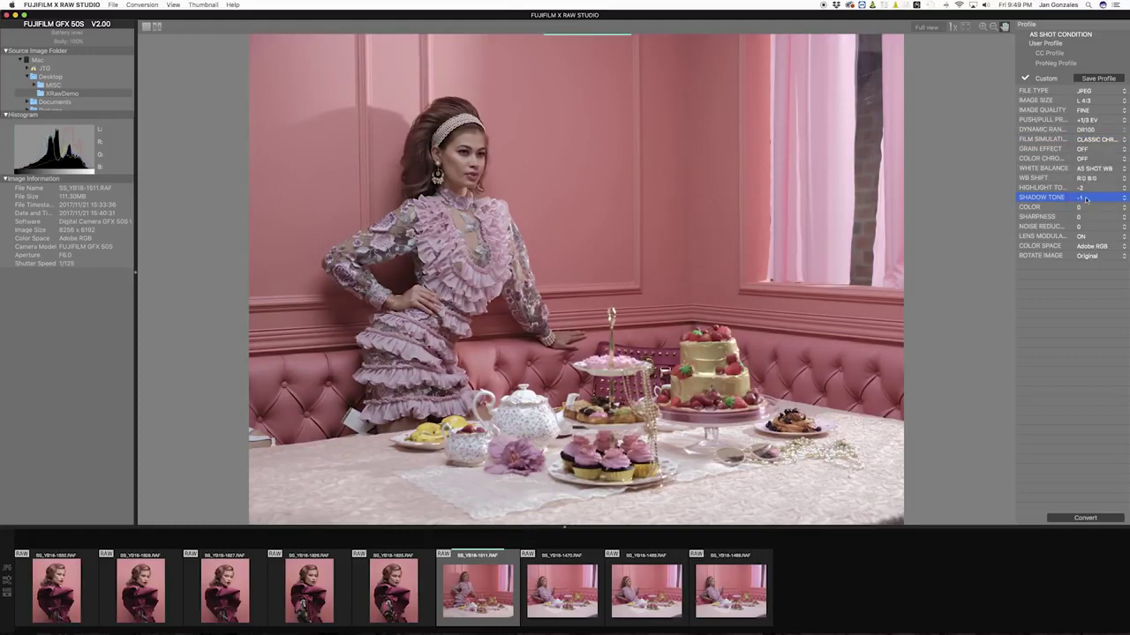
click(1083, 188)
click(1082, 191)
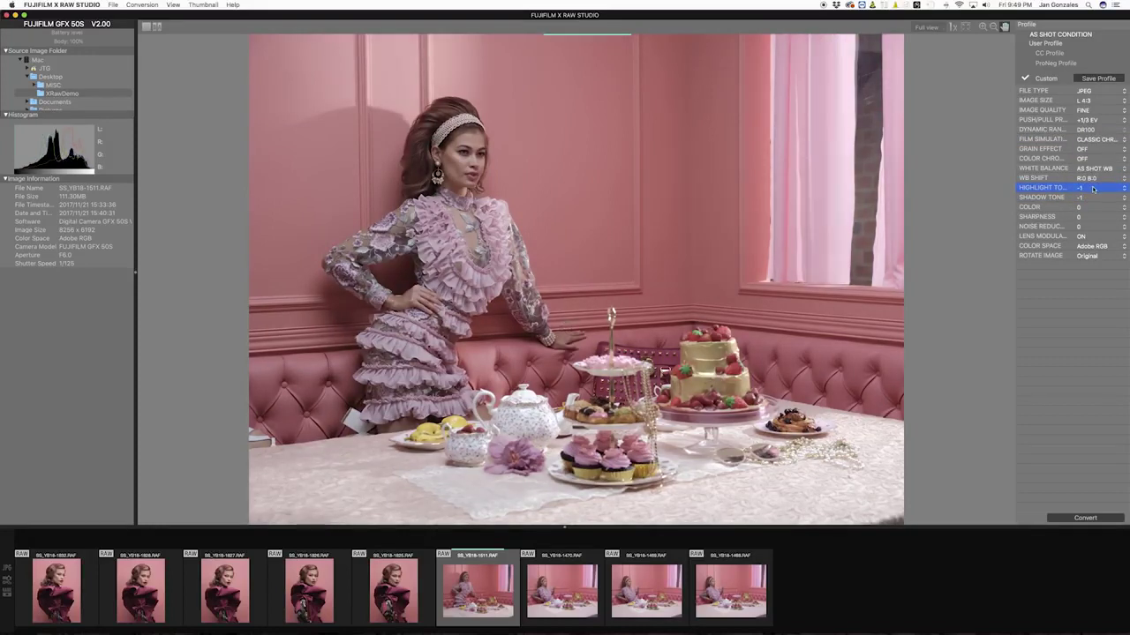
click(1092, 91)
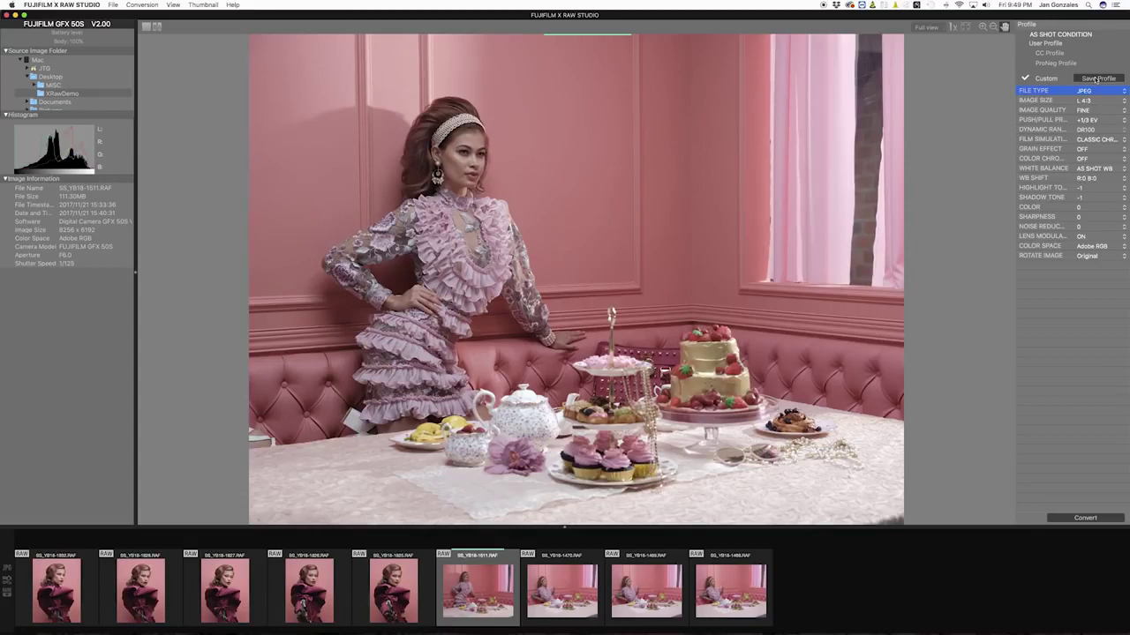
Save the settings as user profile Profile-1 and convert the tea-party shot to SS_YB18-1511.jpg
click(1095, 79)
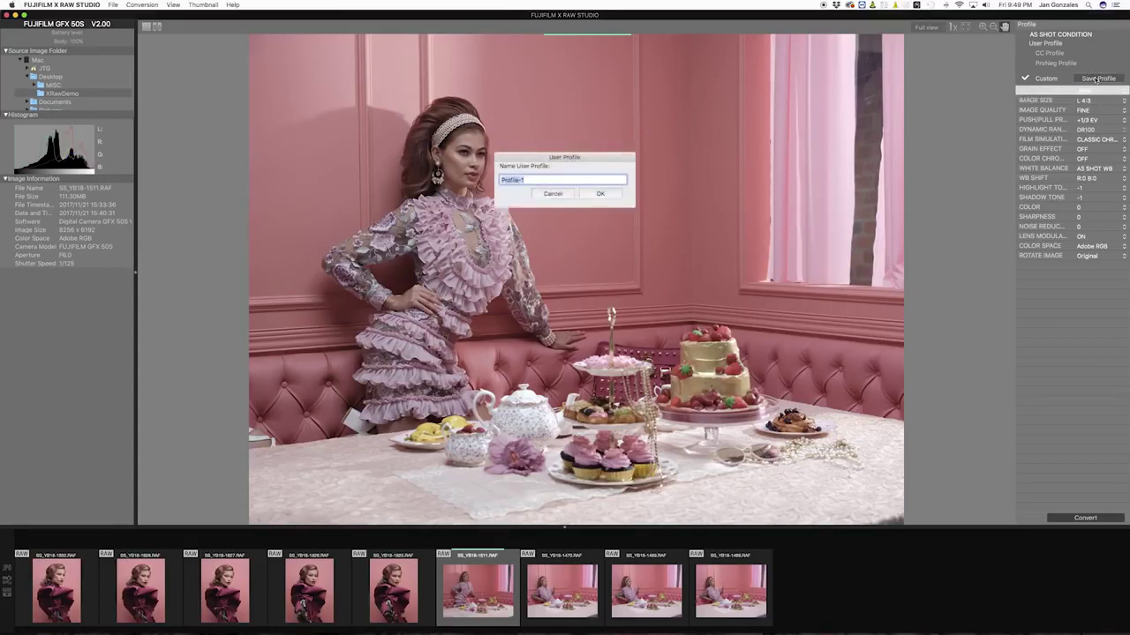
click(600, 193)
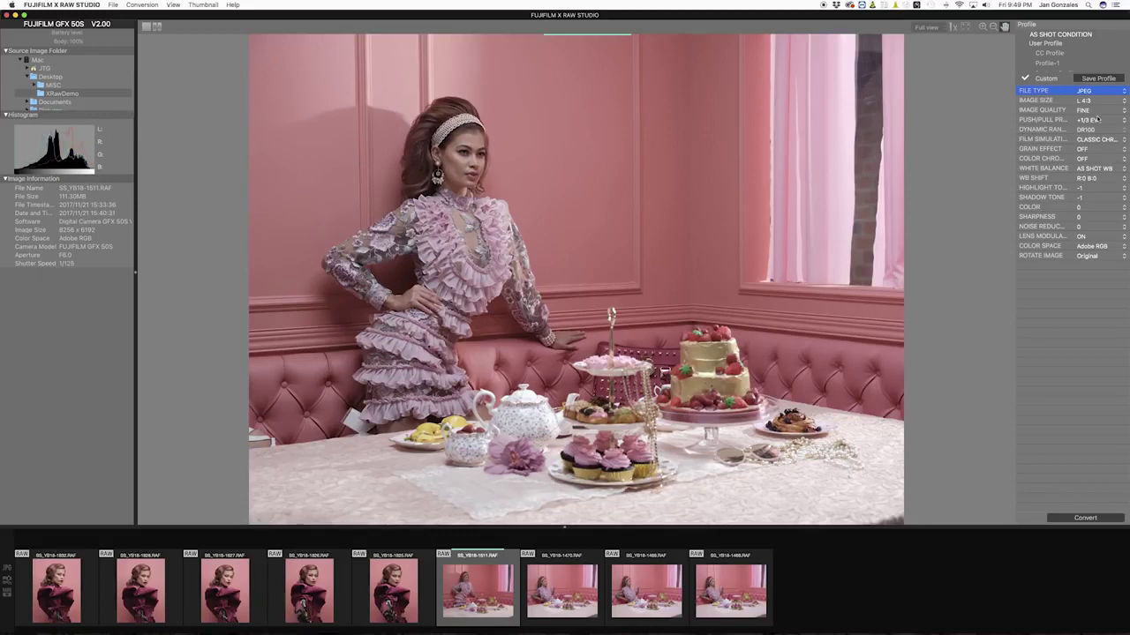
click(1083, 519)
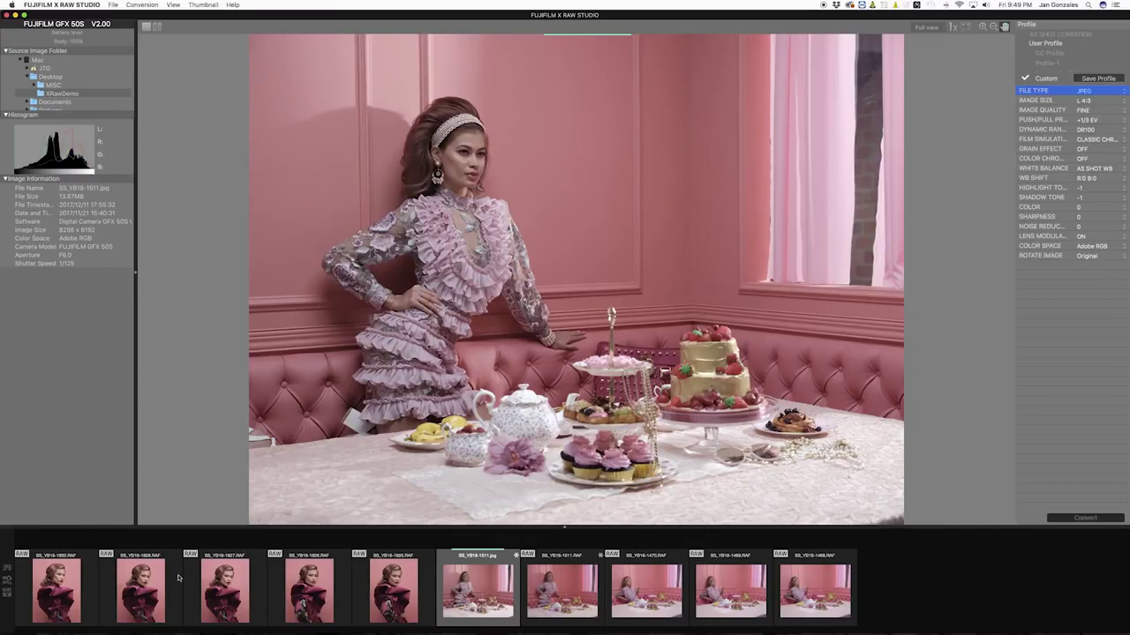
Select three portrait shots and apply the Profile-1 profile to them
click(67, 589)
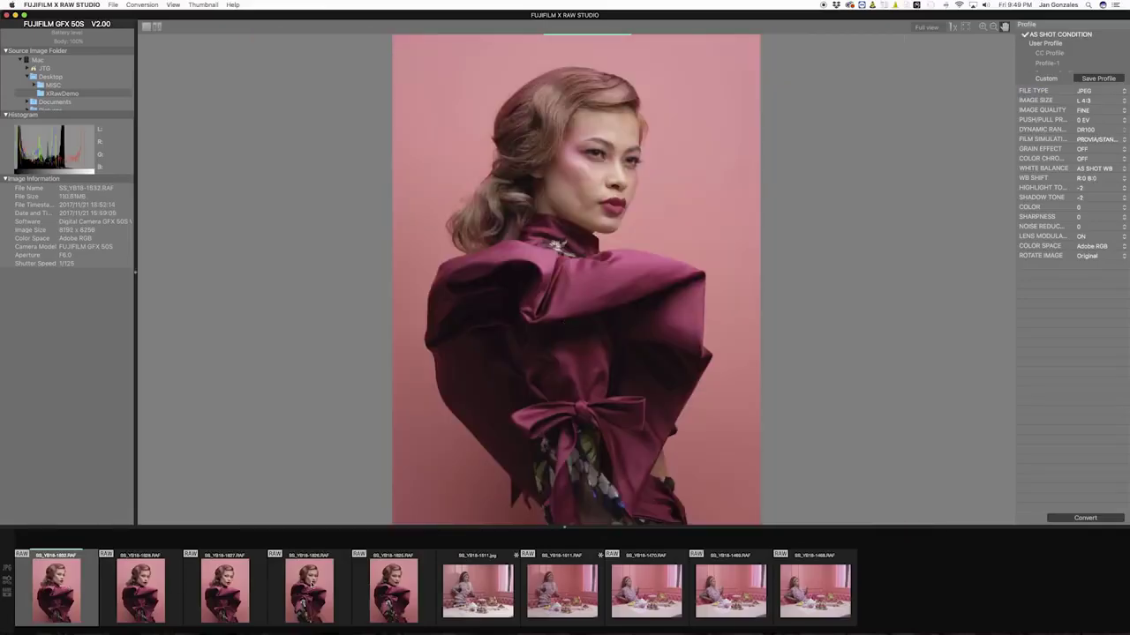
super+click(310, 584)
super+click(396, 588)
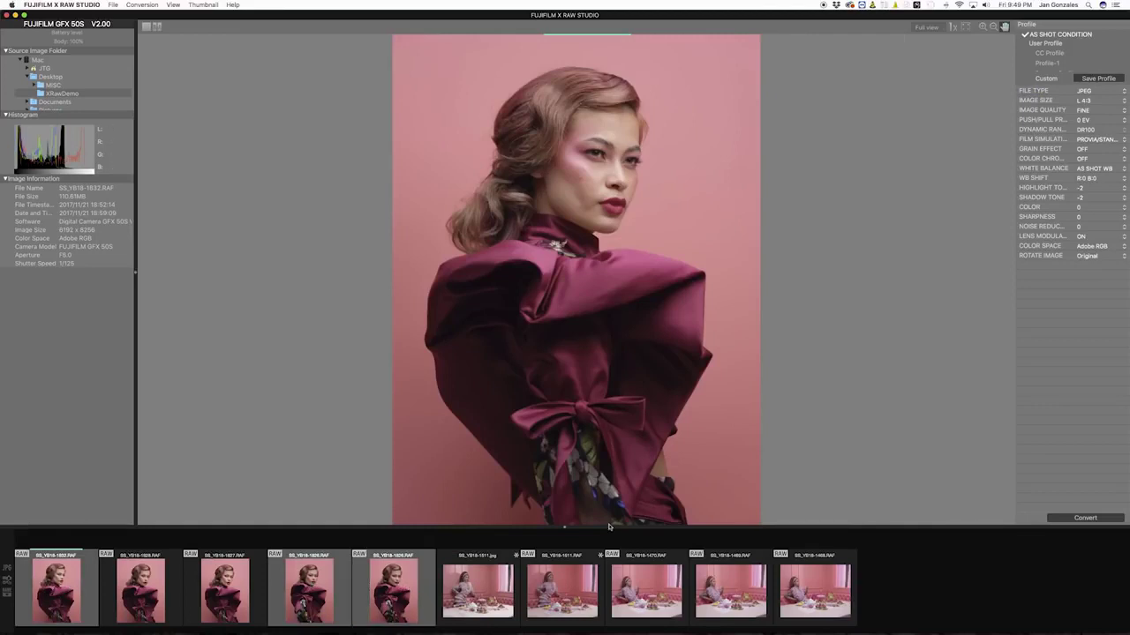
key(Down)
key(Return)
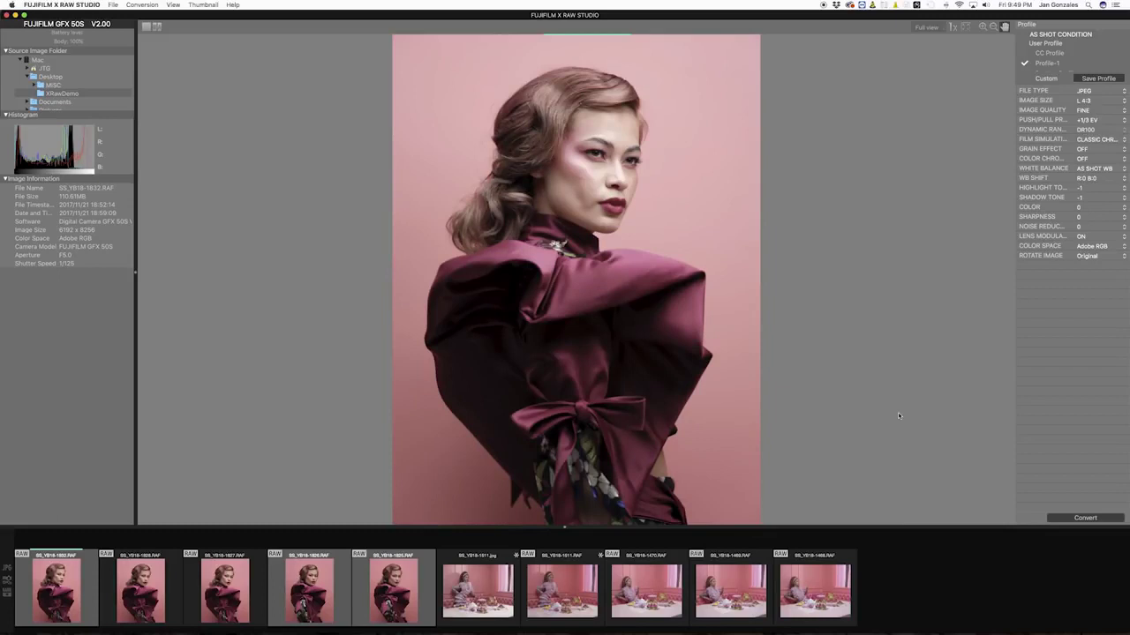
Convert the three portraits to JPEG and review the converted files
click(1086, 518)
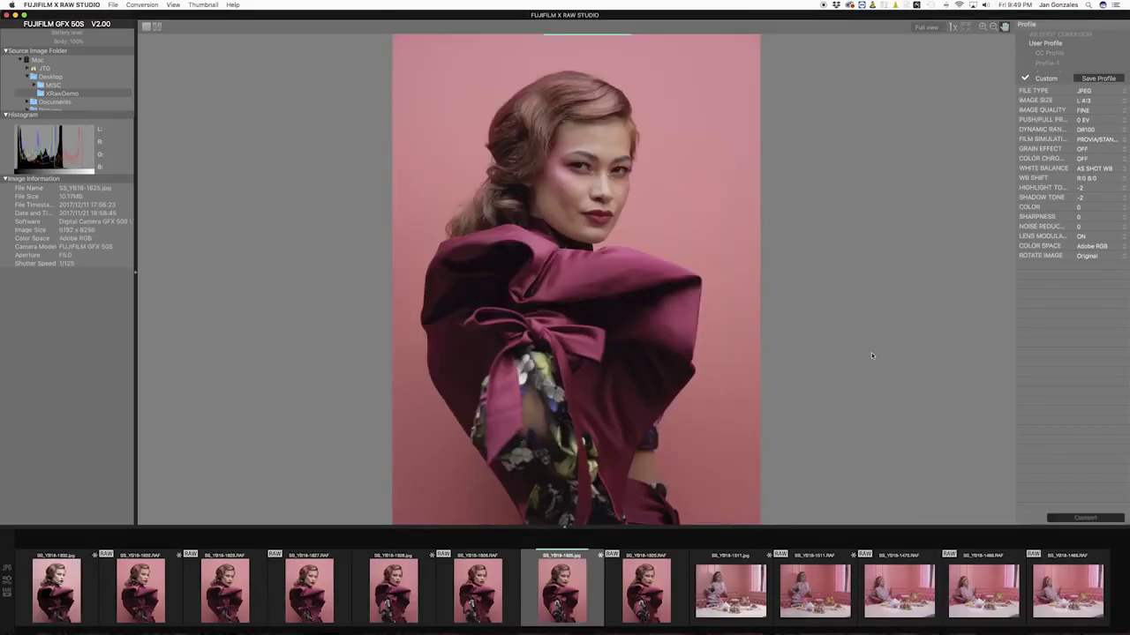
click(394, 589)
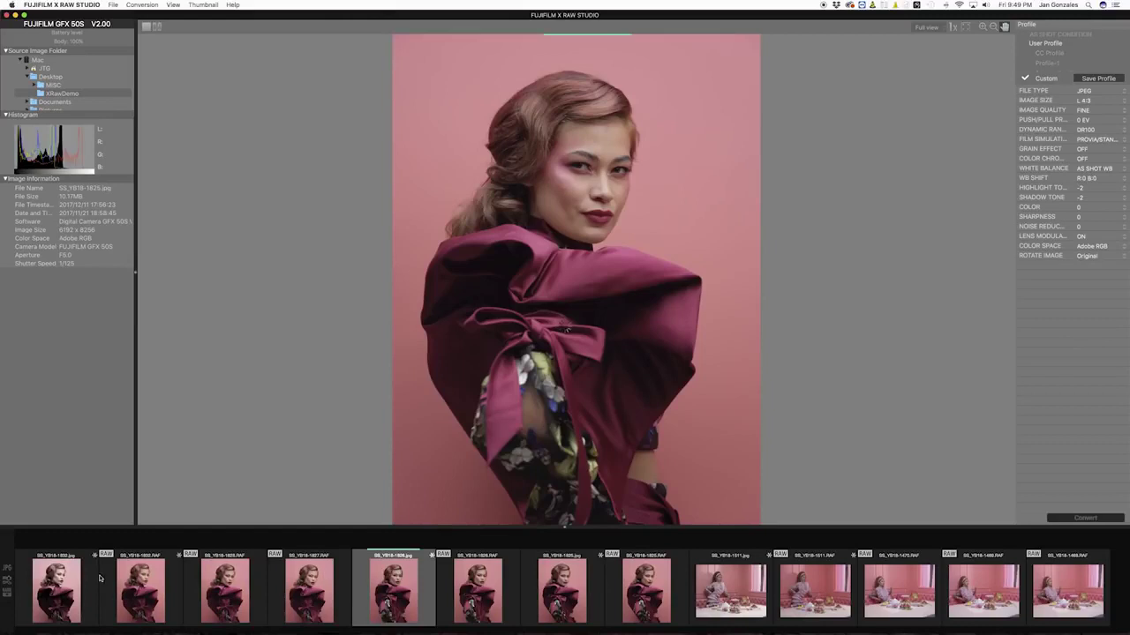
key(Home)
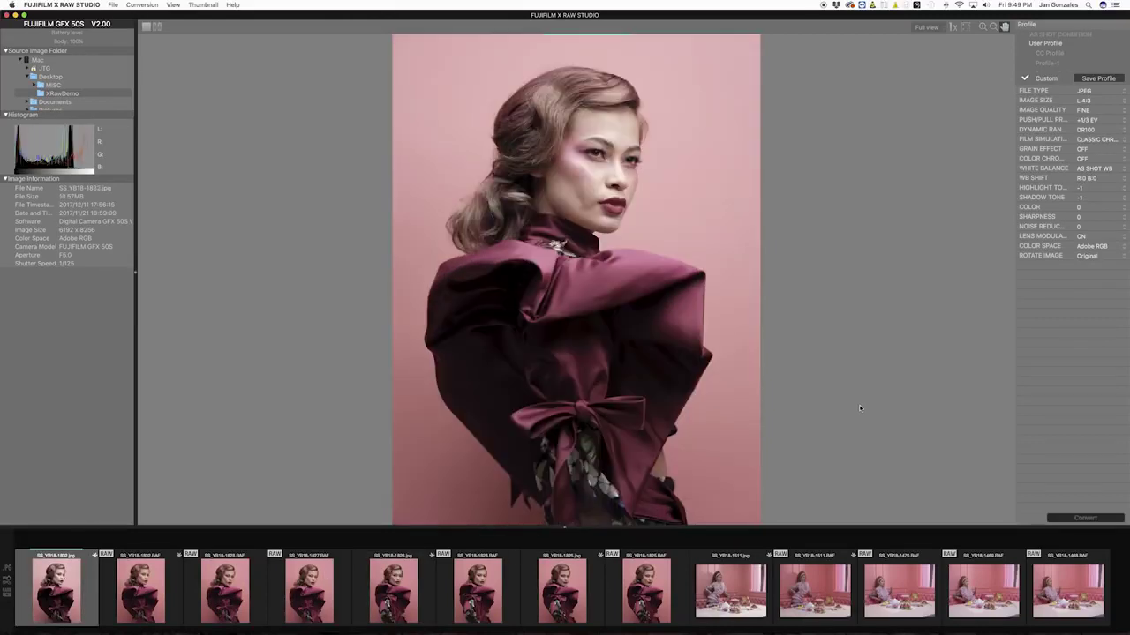